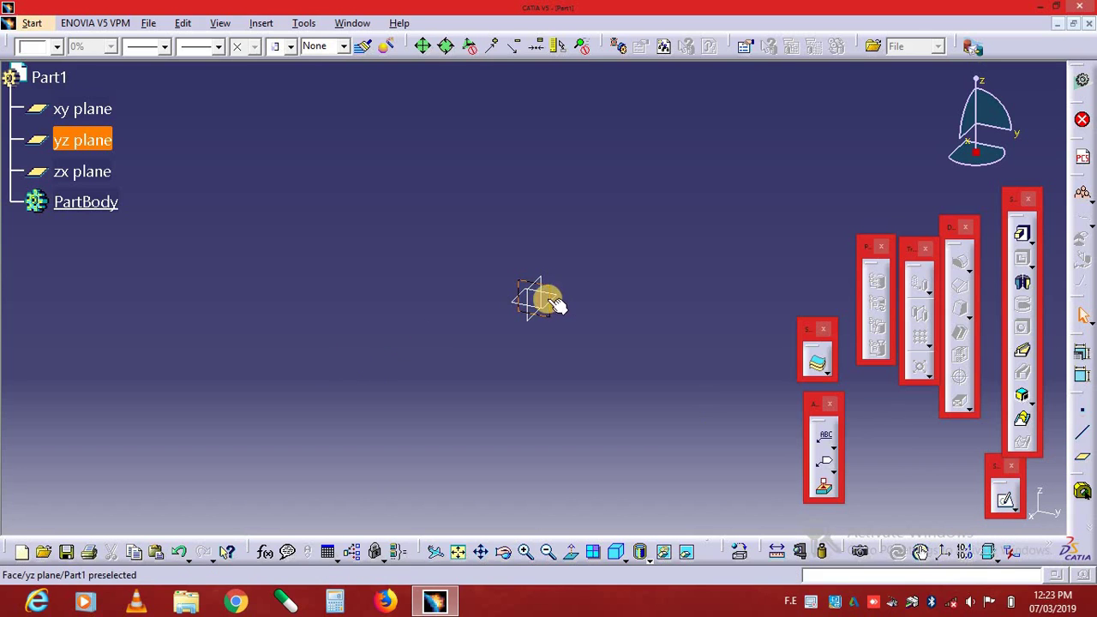
# Step: Start a sketch on the yz plane and draw a rectangle about 50 by 40 mm from (-130, 40), with its lower edge level with the origin
pyautogui.click(1010, 504)
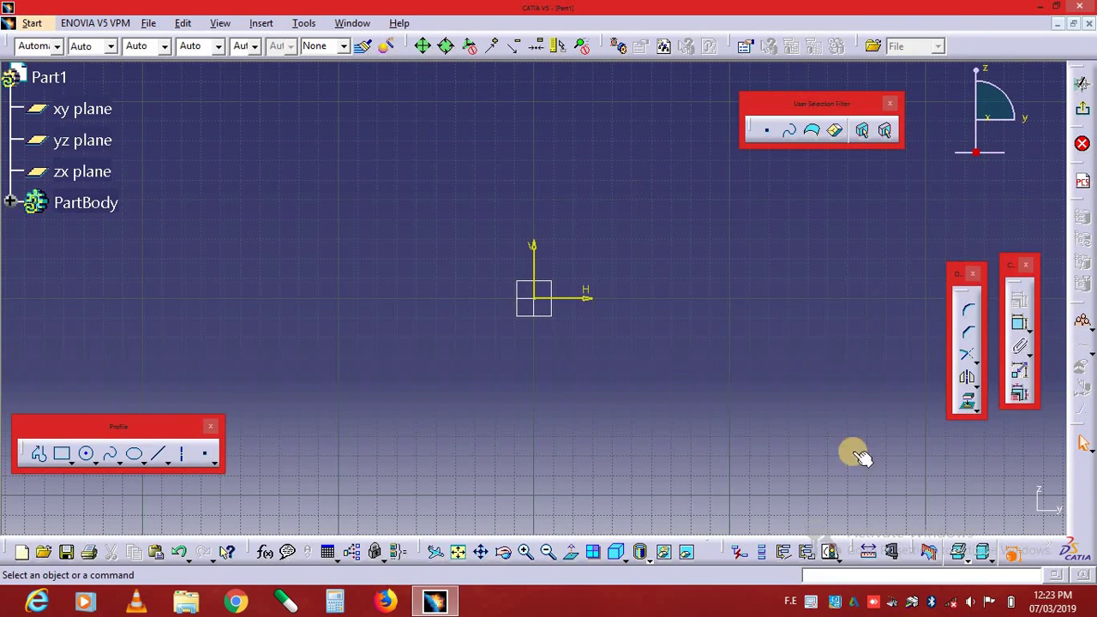
pyautogui.click(63, 456)
pyautogui.click(282, 222)
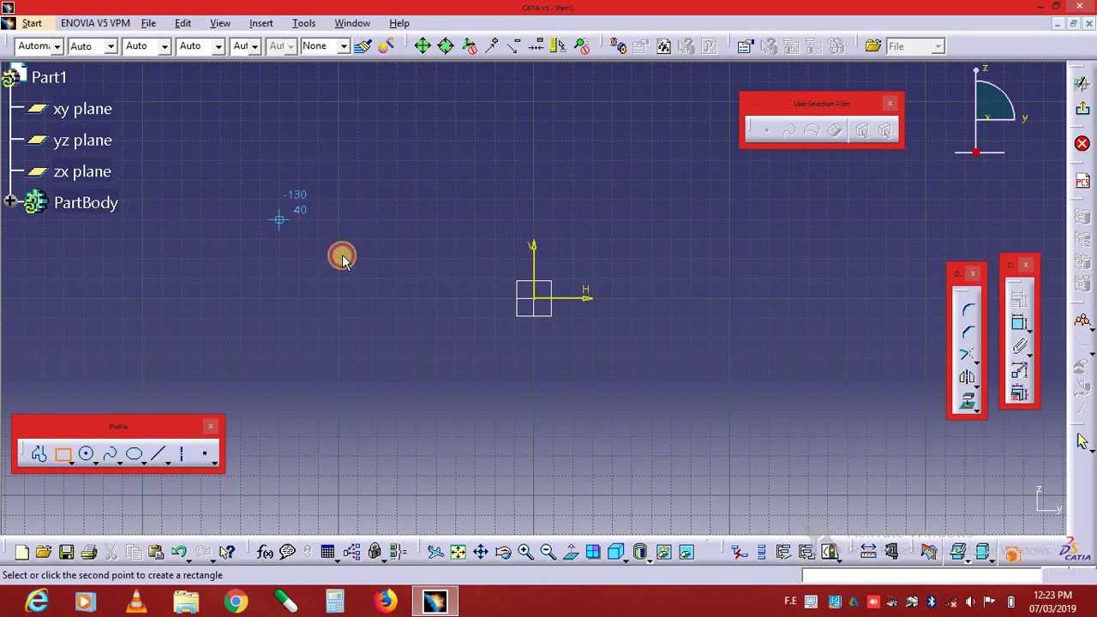
pyautogui.click(377, 297)
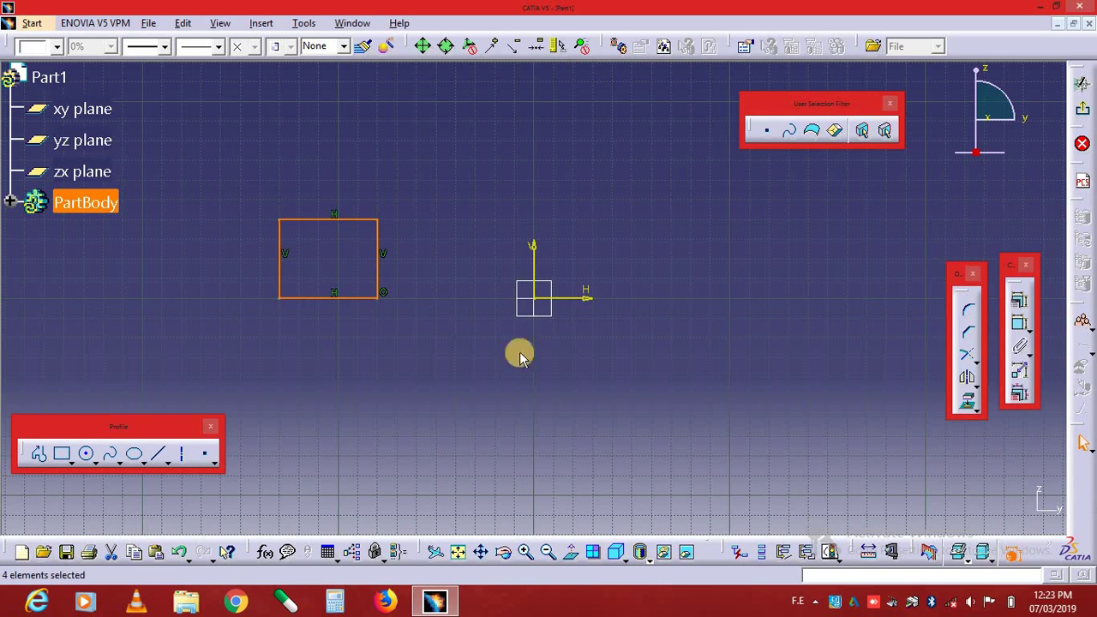
pyautogui.click(564, 354)
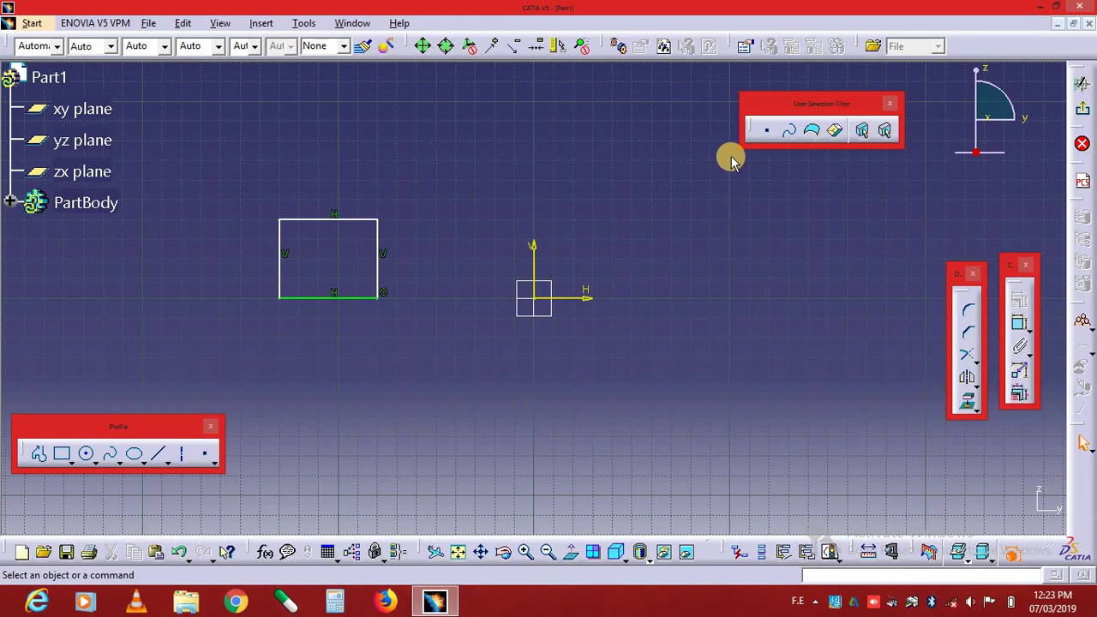
# Step: Draw a vertical axis line through the sketch origin, extending above and below the rectangle, and exit the sketch
pyautogui.click(182, 458)
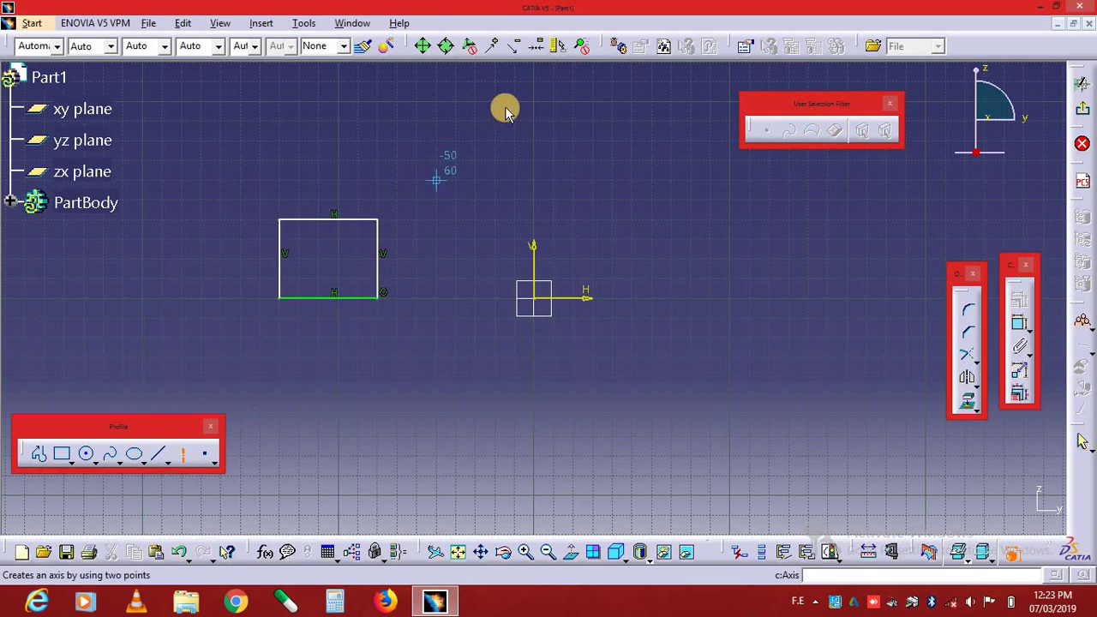
pyautogui.click(533, 100)
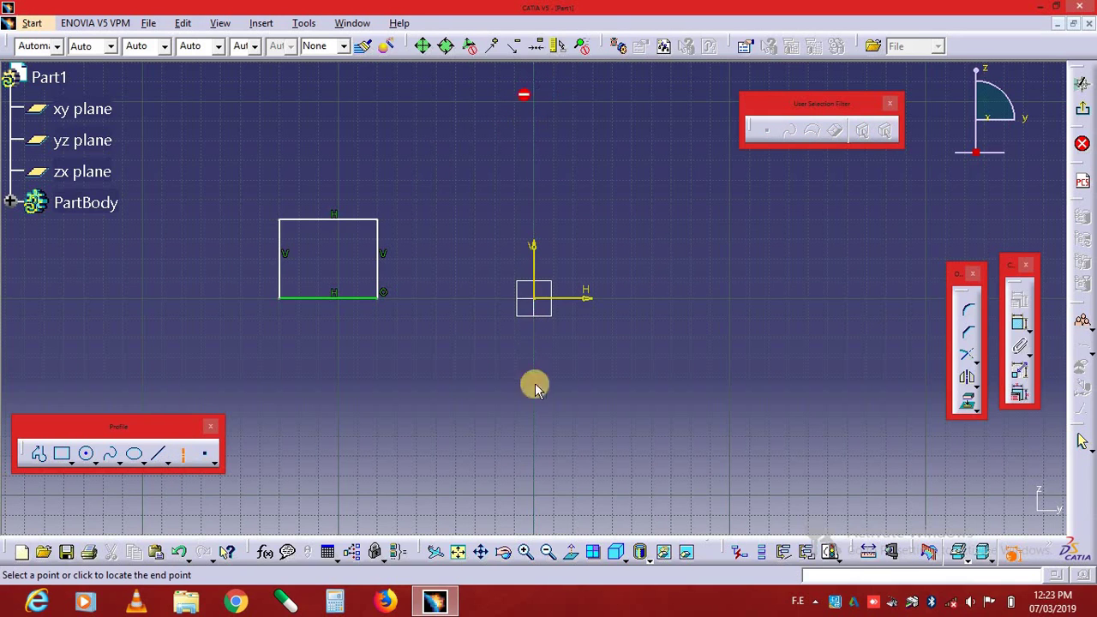
pyautogui.click(534, 524)
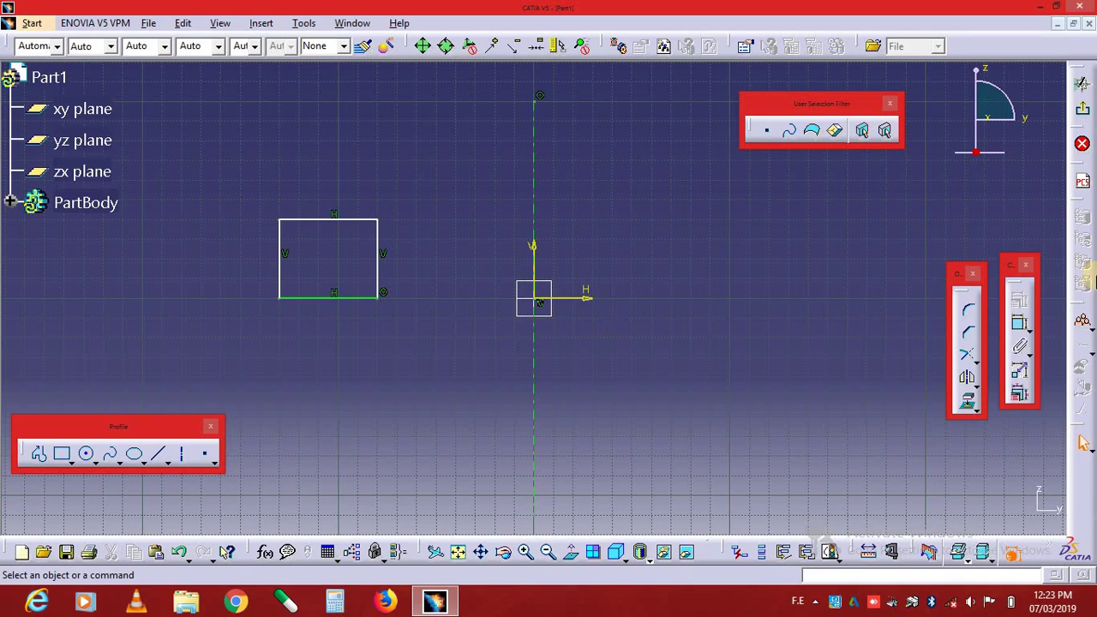
pyautogui.click(1083, 114)
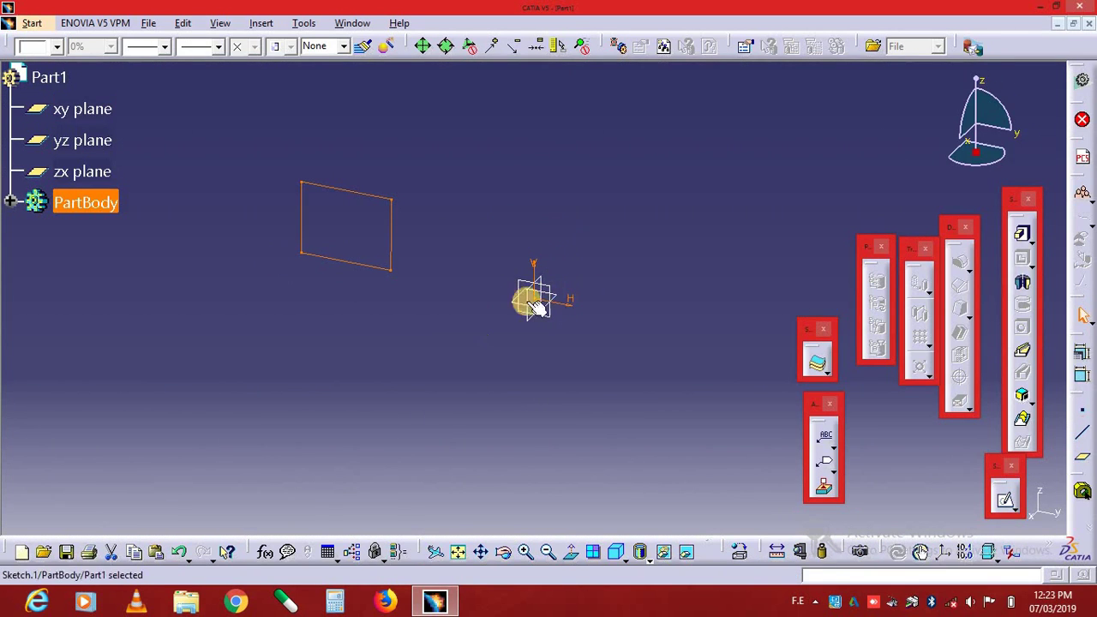
# Step: Select the rectangle sketch and preview a Shaft revolved 360 degrees about the sketch axis
pyautogui.moveTo(558, 243)
pyautogui.mouseDown()
pyautogui.moveTo(669, 228)
pyautogui.moveTo(647, 230)
pyautogui.mouseUp()
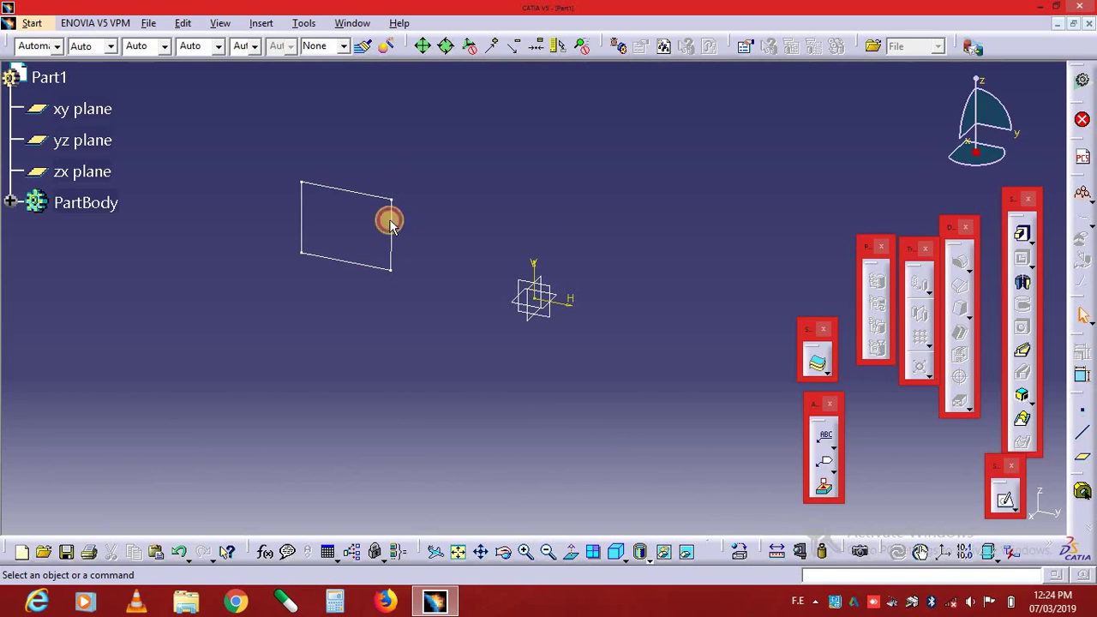
pyautogui.moveTo(256, 129); pyautogui.dragTo(476, 296)
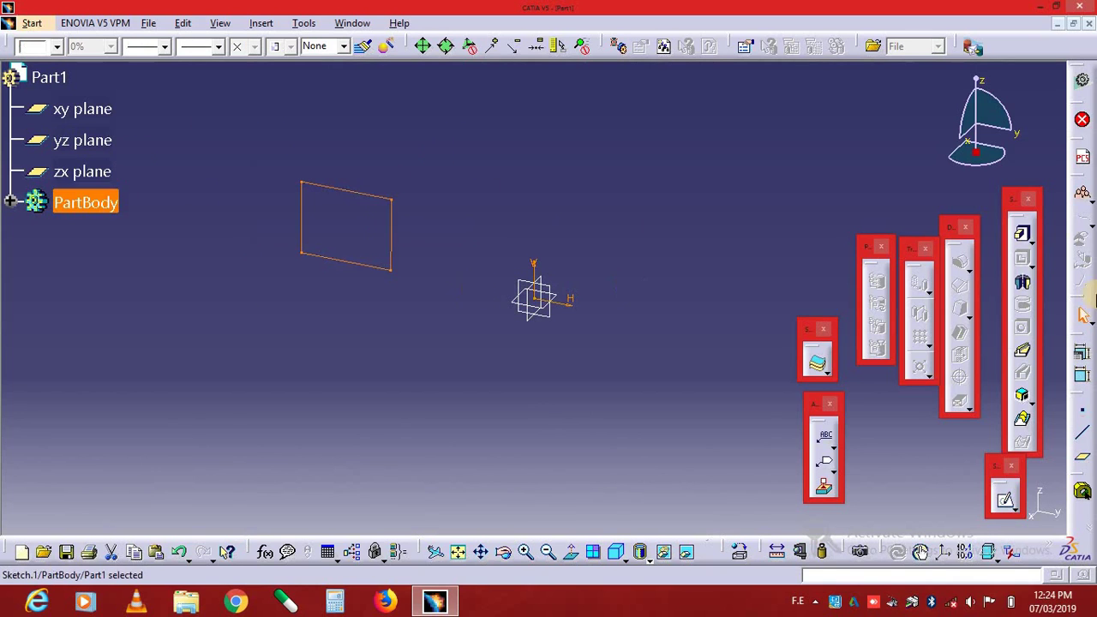
pyautogui.click(1022, 281)
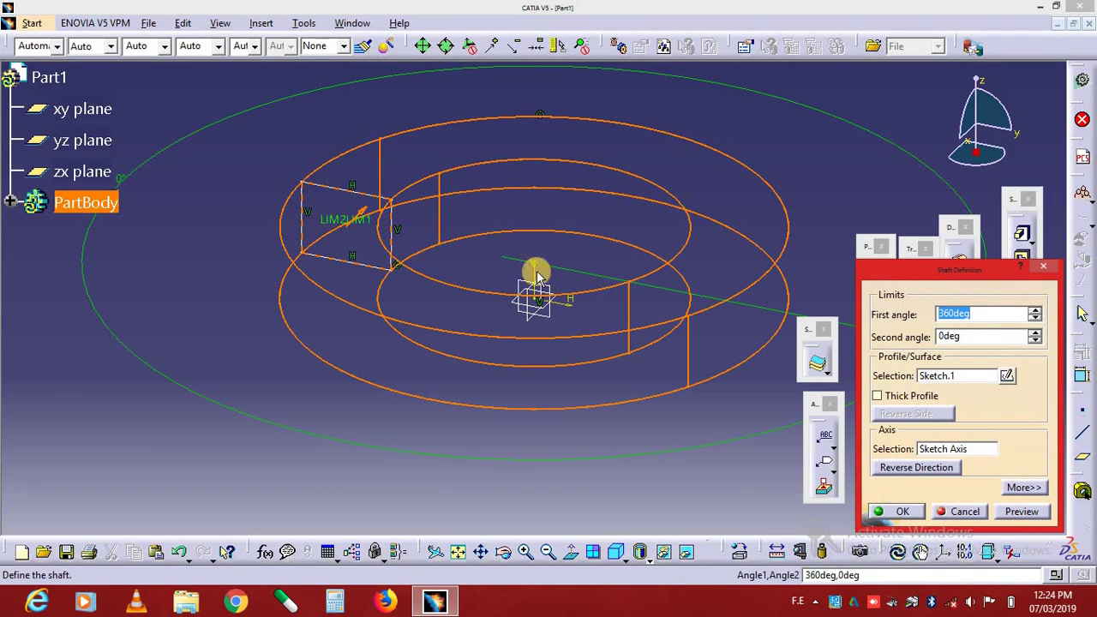
pyautogui.click(1020, 512)
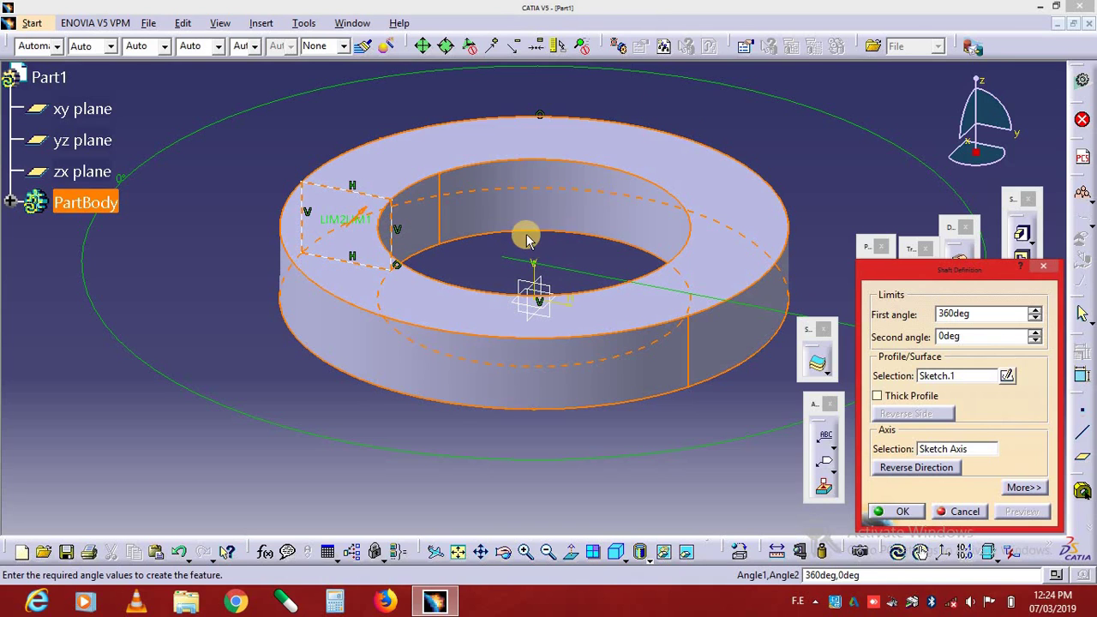
# Step: Try to preview the shaft with a second angle of 30 degrees while keeping the first angle at 360 degrees
pyautogui.doubleClick(960, 337)
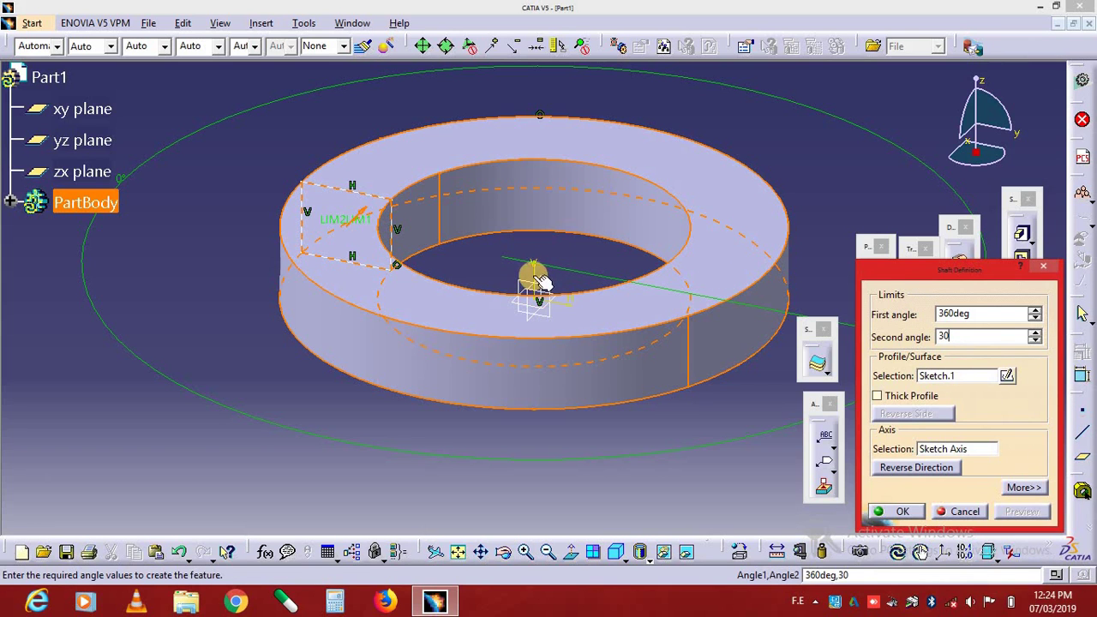
pyautogui.press('Return')
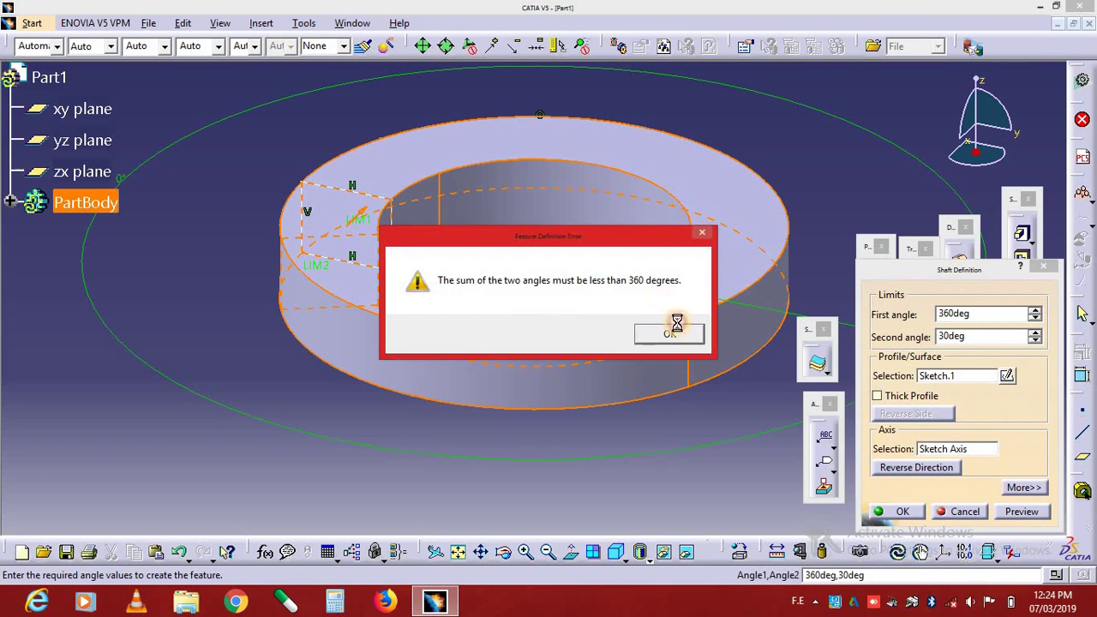
pyautogui.click(674, 332)
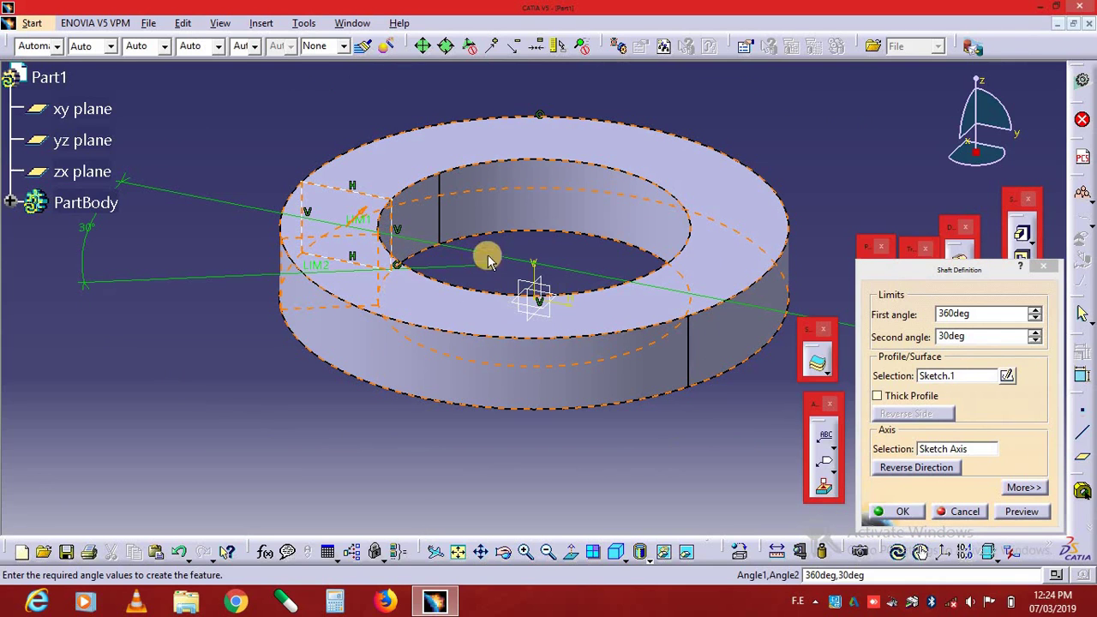
pyautogui.click(1016, 511)
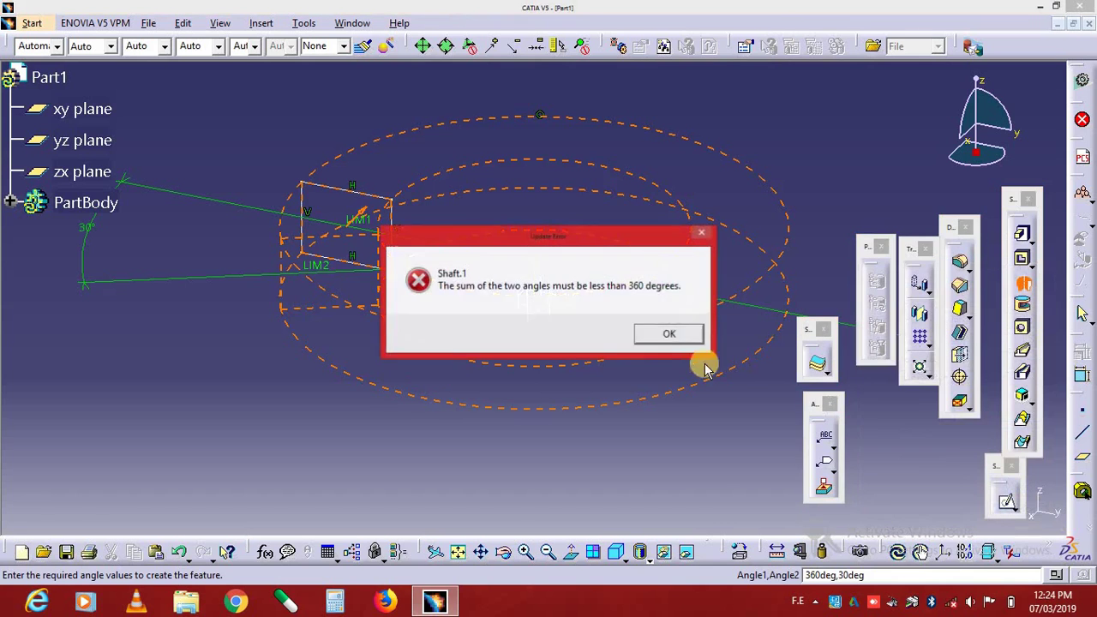
pyautogui.click(649, 335)
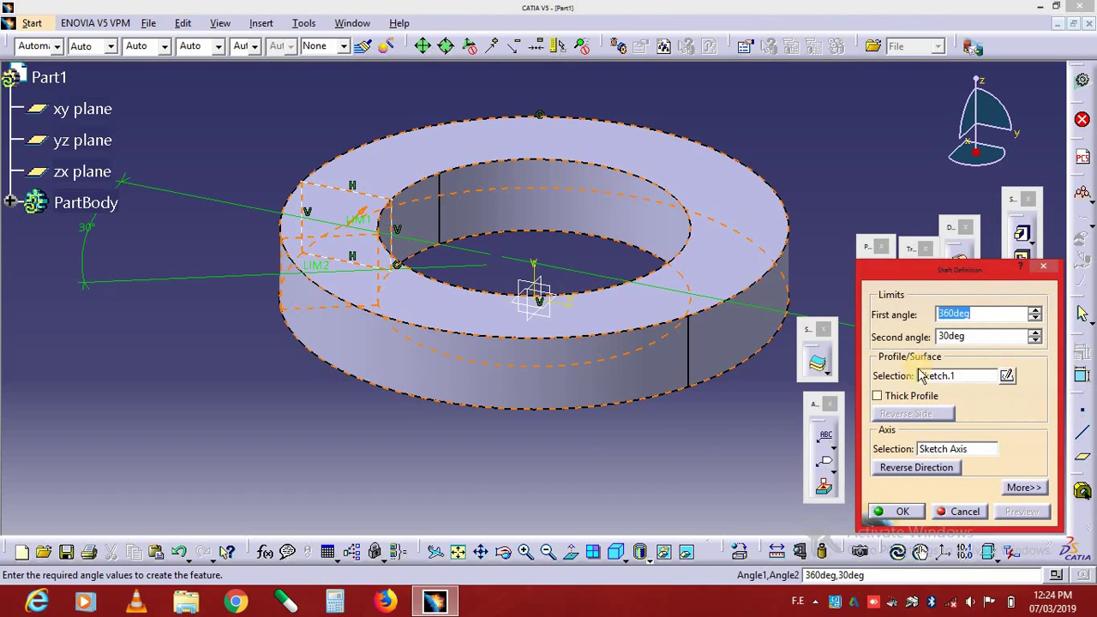
# Step: Set the shaft's second angle to 0 degrees and first angle to 300 degrees, and preview the open ring
pyautogui.click(968, 376)
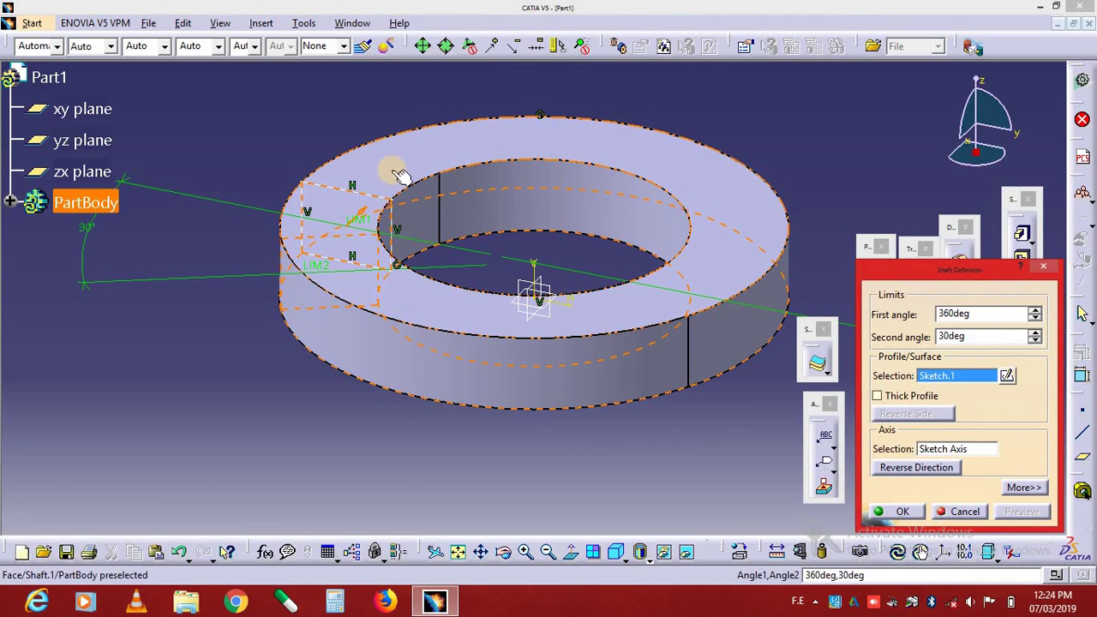
pyautogui.moveTo(975, 315); pyautogui.dragTo(882, 316)
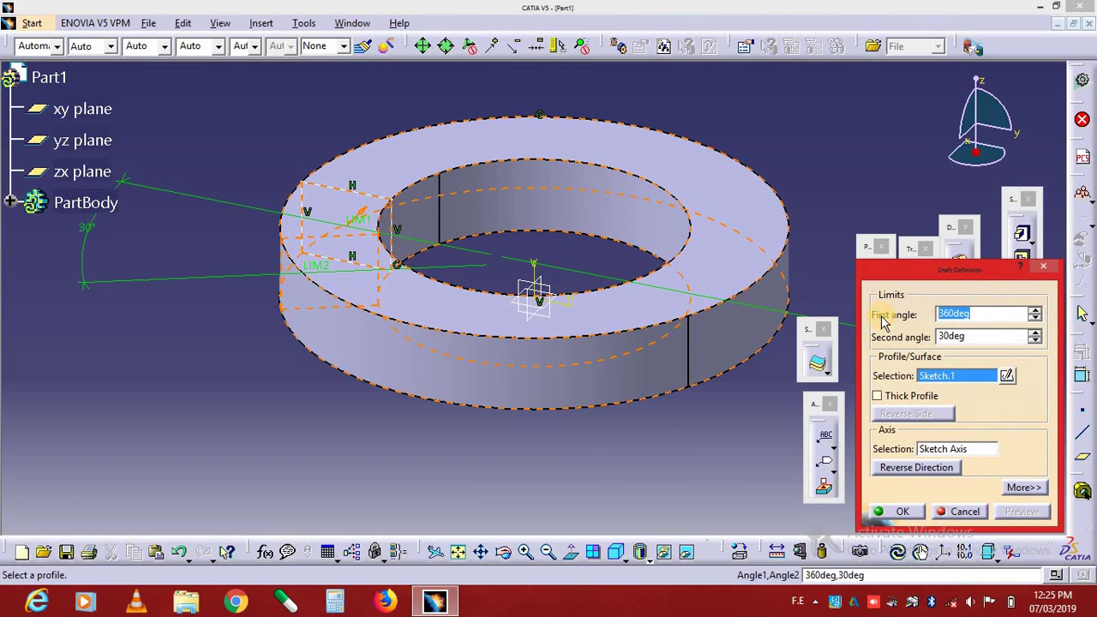
pyautogui.moveTo(976, 336); pyautogui.dragTo(892, 348)
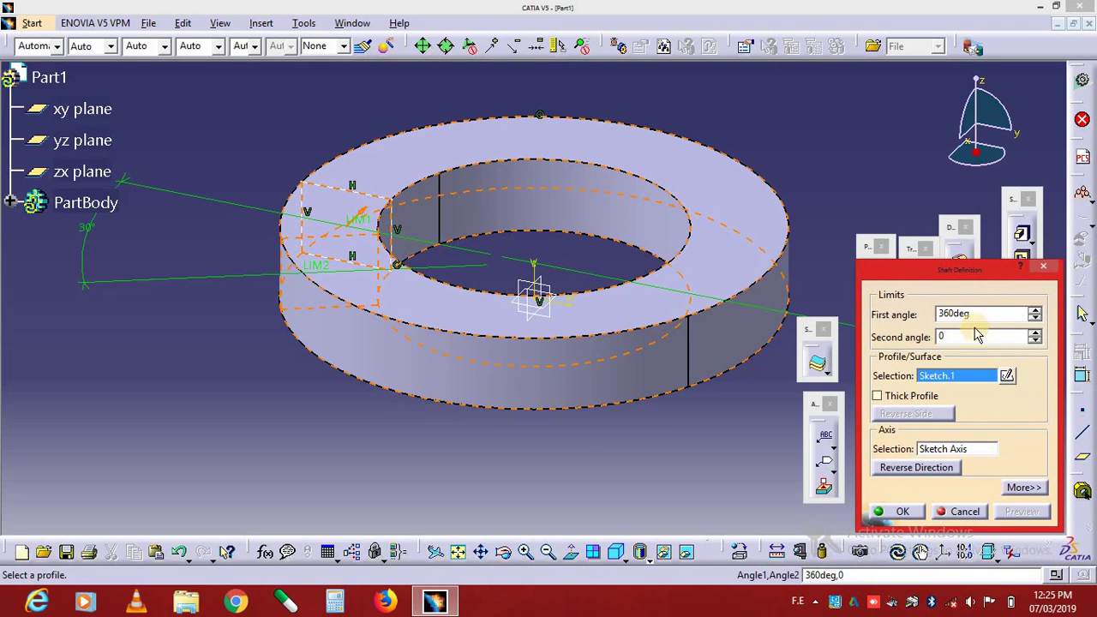
pyautogui.moveTo(974, 314); pyautogui.dragTo(884, 322)
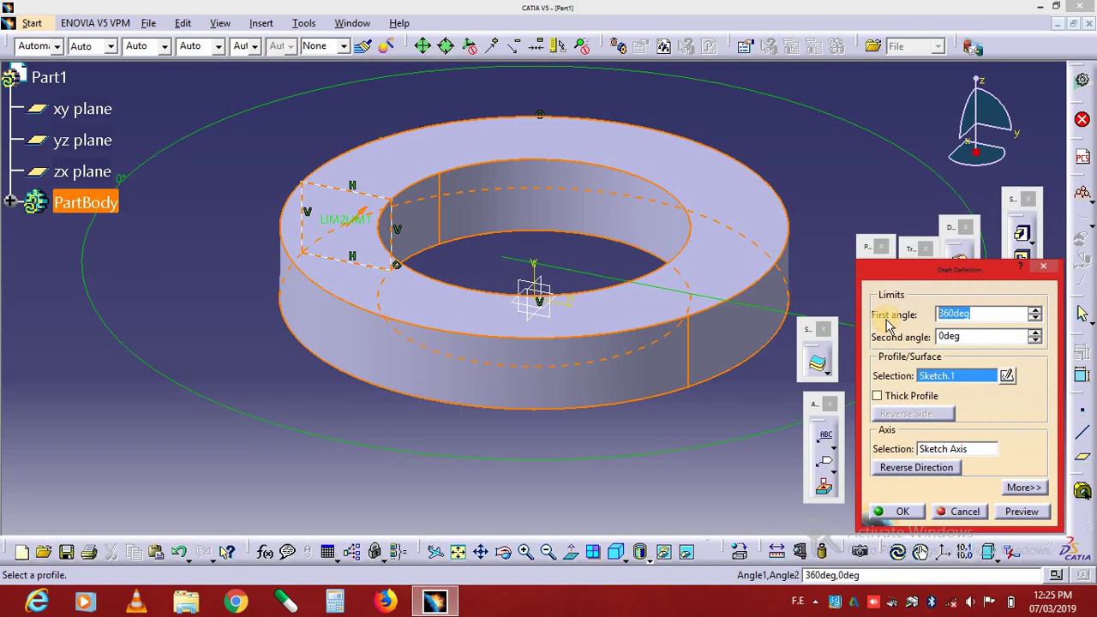
pyautogui.write('3')
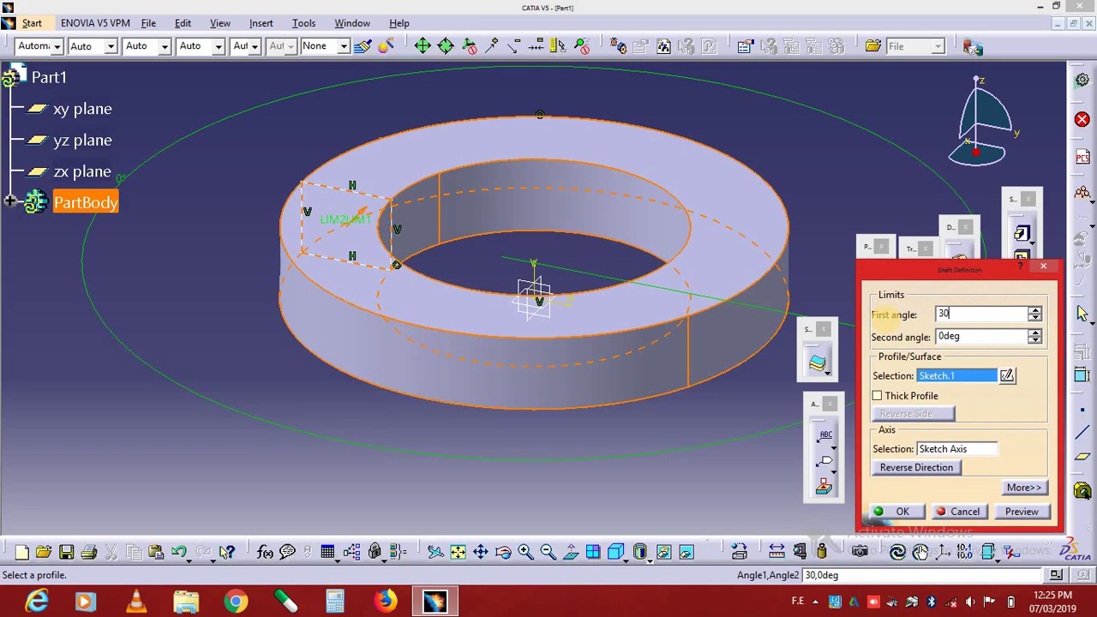
pyautogui.write('00')
pyautogui.click(1014, 513)
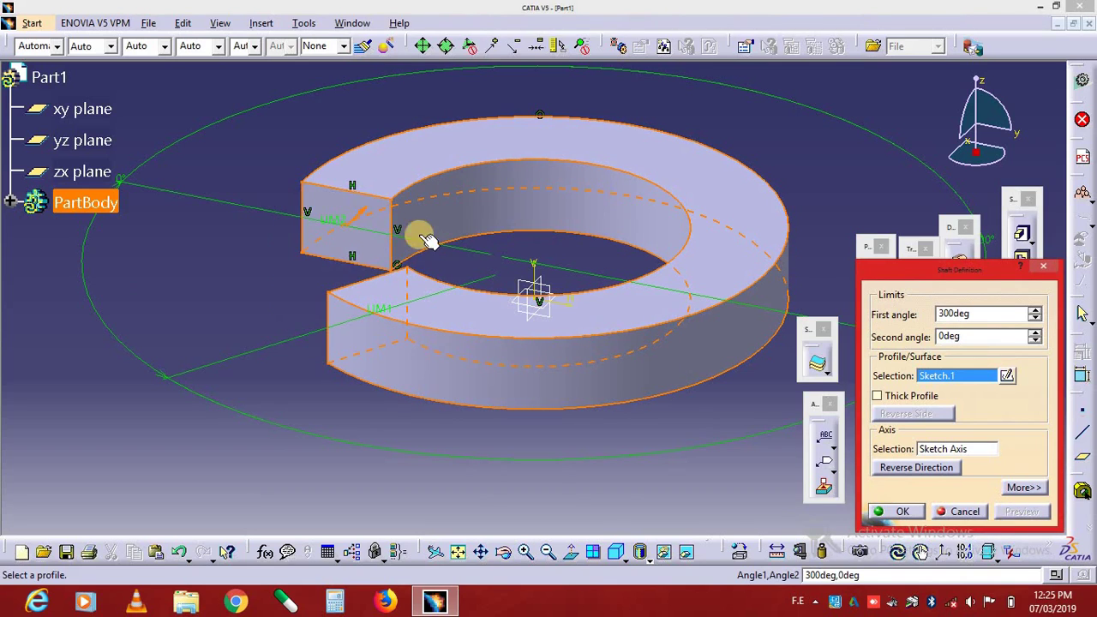
pyautogui.moveTo(426, 241); pyautogui.dragTo(409, 280, button='middle')
pyautogui.moveTo(531, 228); pyautogui.dragTo(531, 229, button='middle')
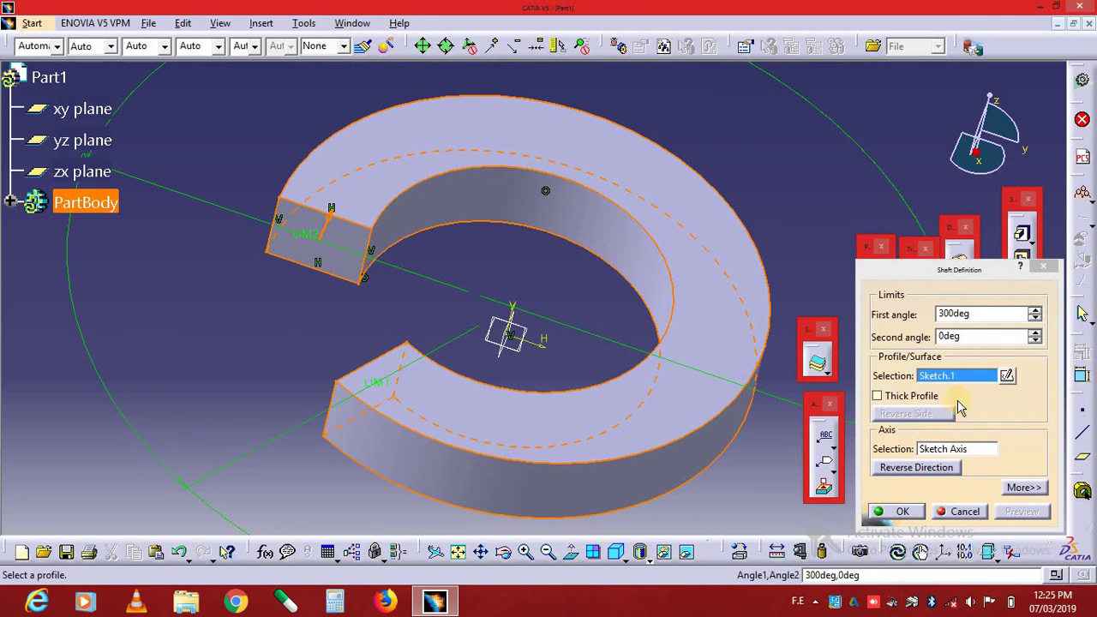
pyautogui.click(933, 471)
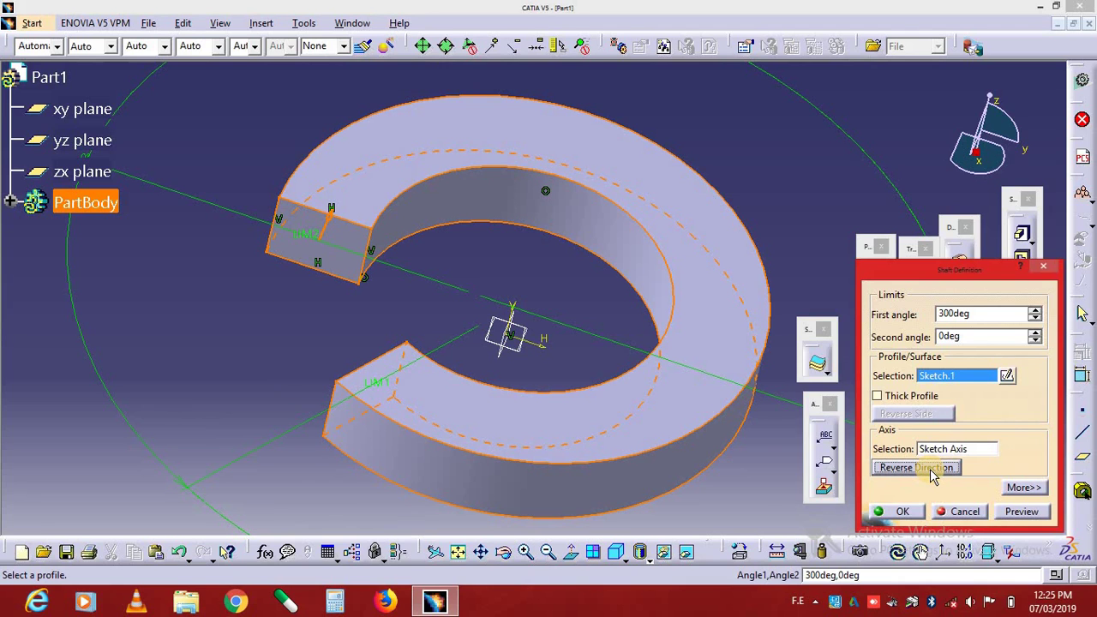
pyautogui.click(1023, 487)
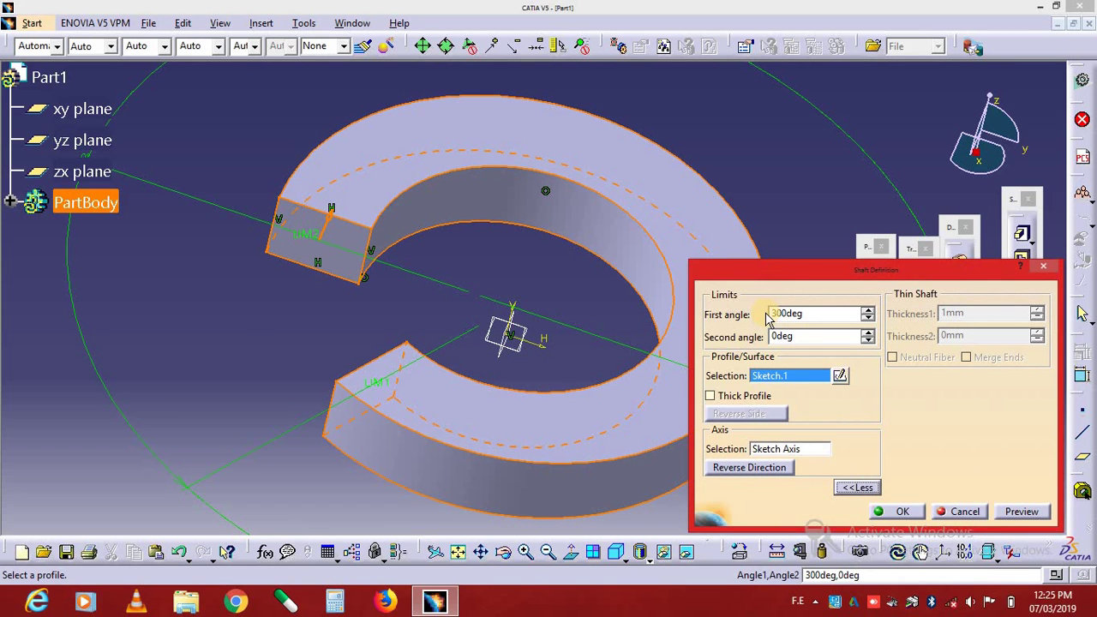
pyautogui.click(857, 487)
# Step: Enable Thick Profile for the shaft, set Thickness1 to 2 mm and preview the result
pyautogui.click(896, 401)
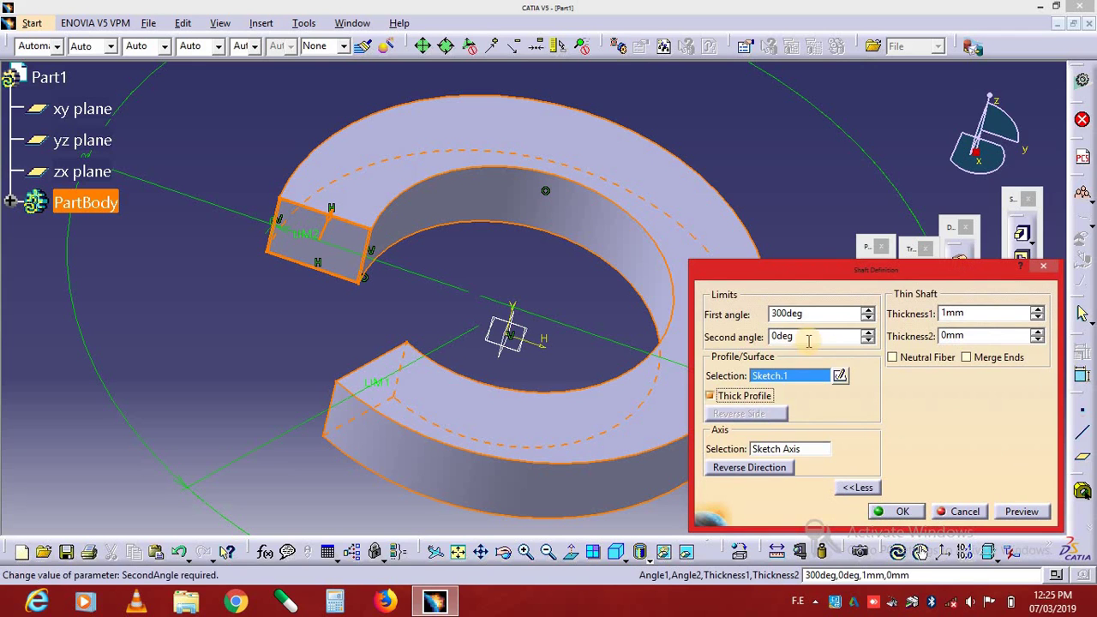
pyautogui.moveTo(976, 313); pyautogui.dragTo(926, 314)
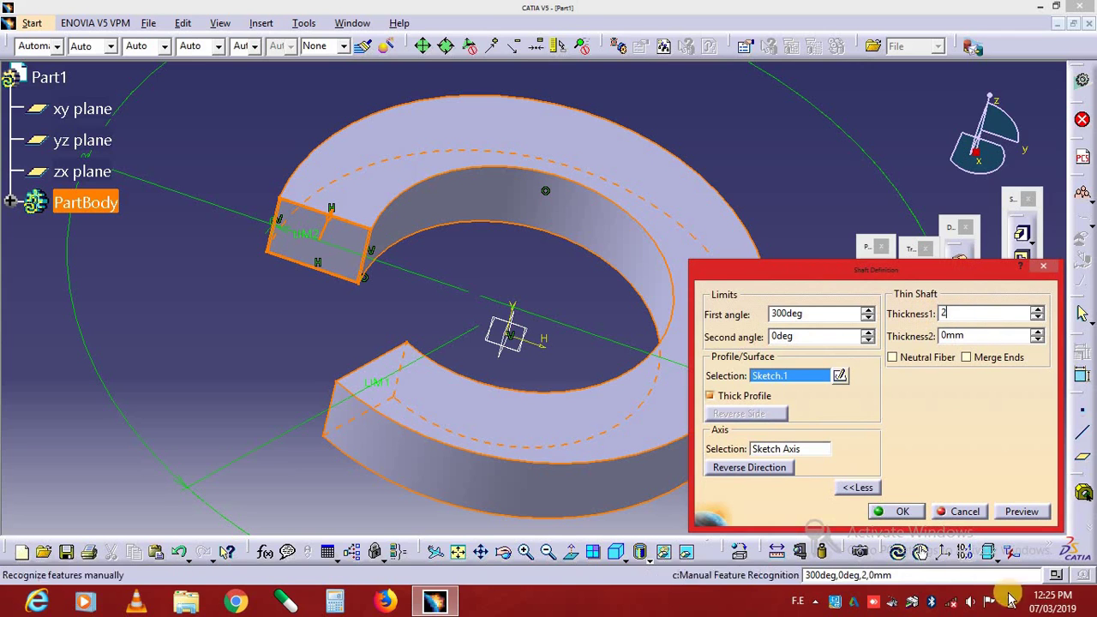
pyautogui.click(621, 300)
pyautogui.moveTo(487, 263); pyautogui.dragTo(308, 288, button='middle')
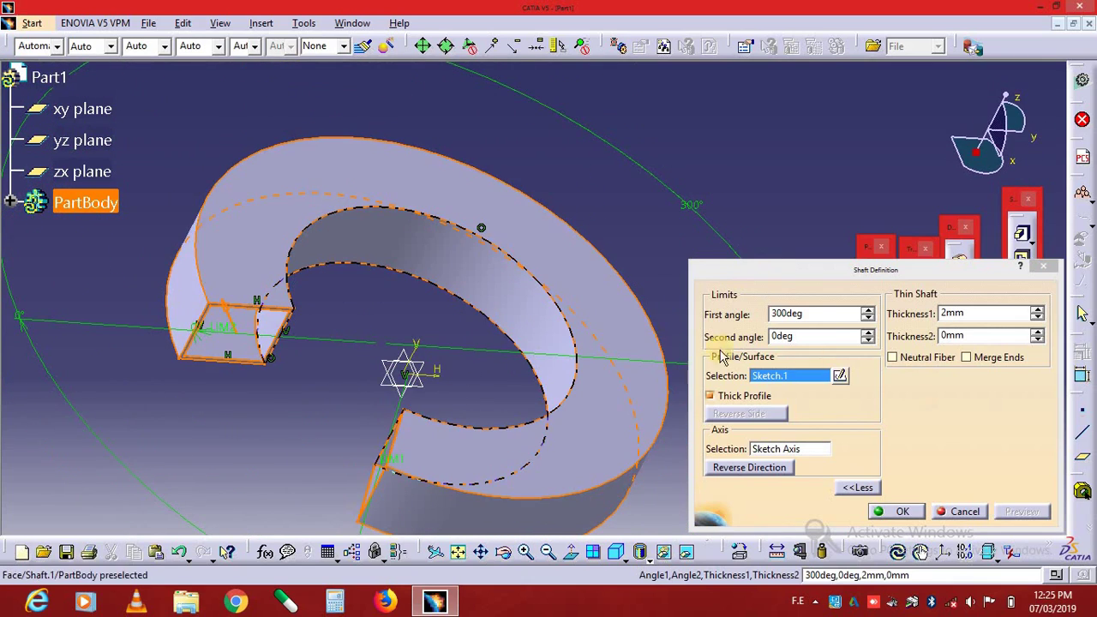
# Step: Set the shaft's second angle to 2 degrees, create the thick-profile shaft and inspect its open end face
pyautogui.click(792, 337)
pyautogui.write('2')
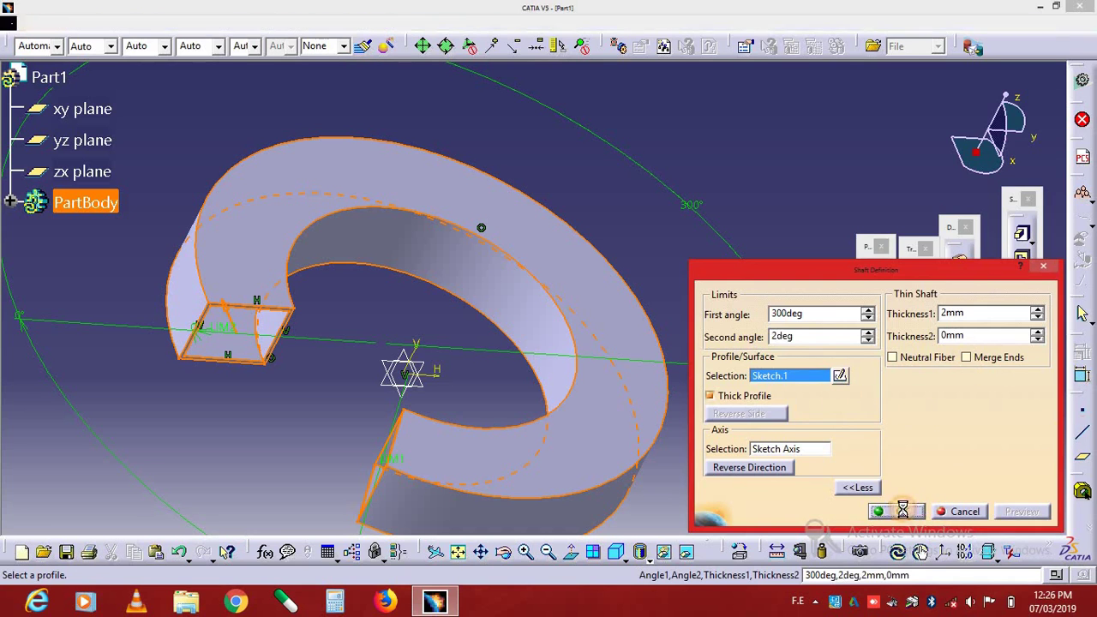
pyautogui.moveTo(468, 340); pyautogui.dragTo(532, 364, button='middle')
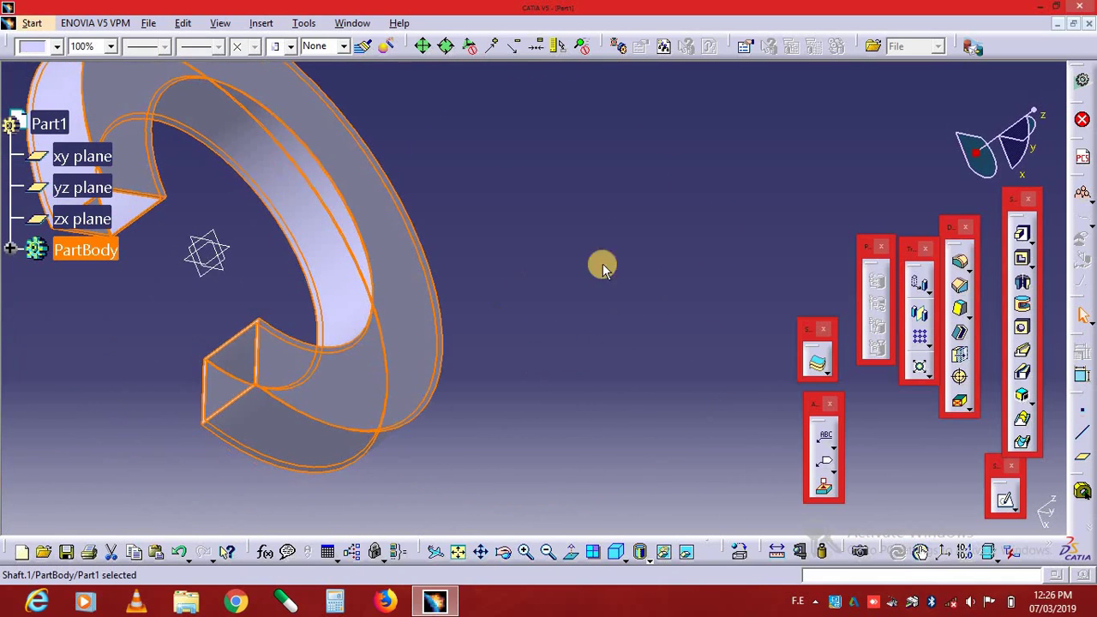
pyautogui.middleClick(277, 211)
pyautogui.moveTo(399, 252); pyautogui.dragTo(493, 248, button='middle')
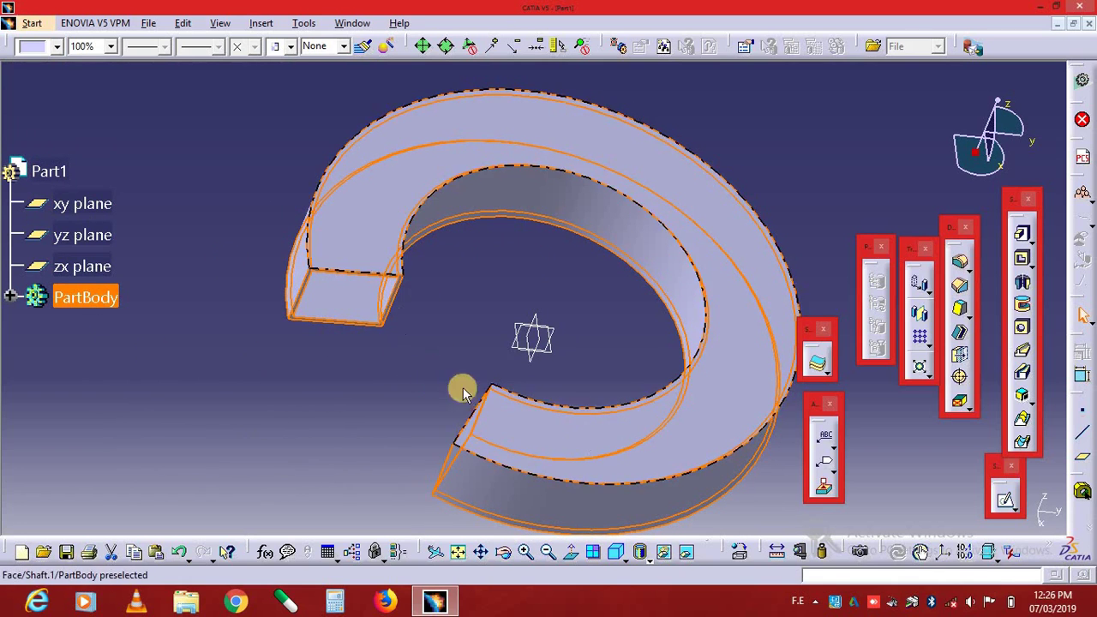
pyautogui.click(374, 275)
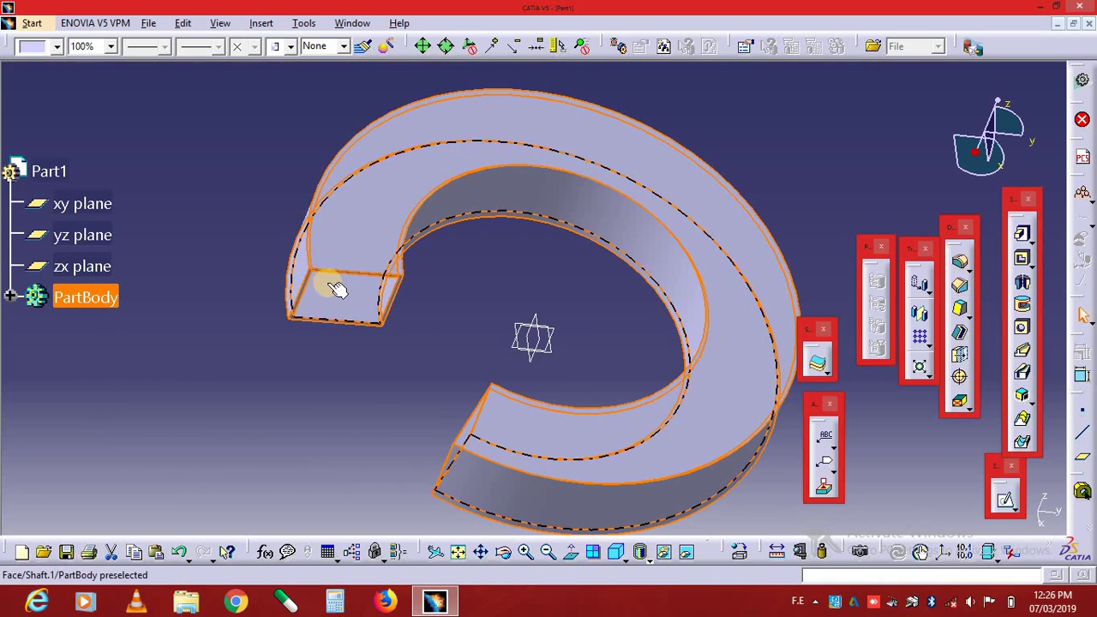